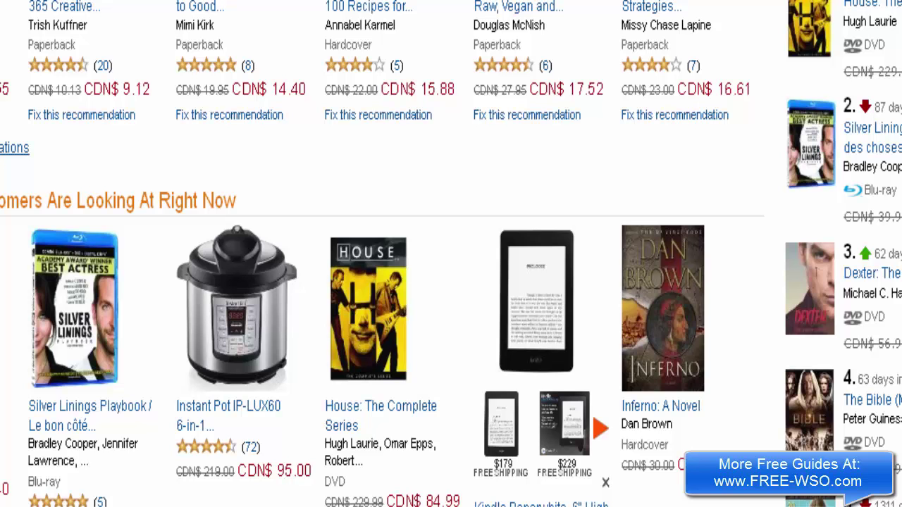
- Open the Amazon Associates page from the Make Money with Us links in the site footer
scroll(451, 254, down, 20)
scroll(451, 253, down, 15)
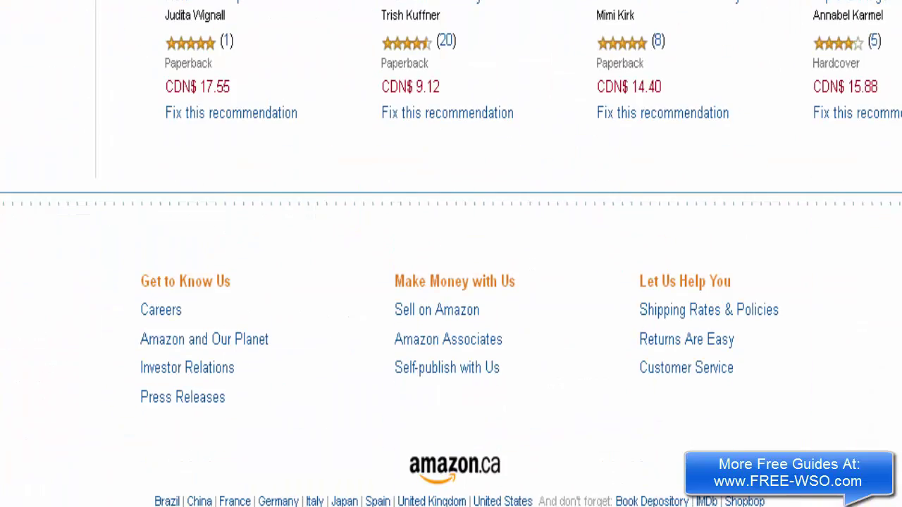
scroll(451, 254, down, 1)
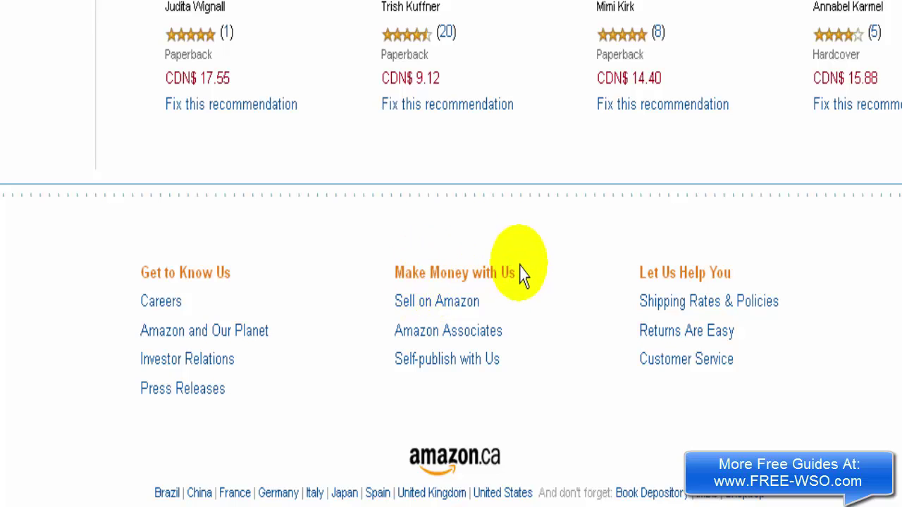
click(421, 332)
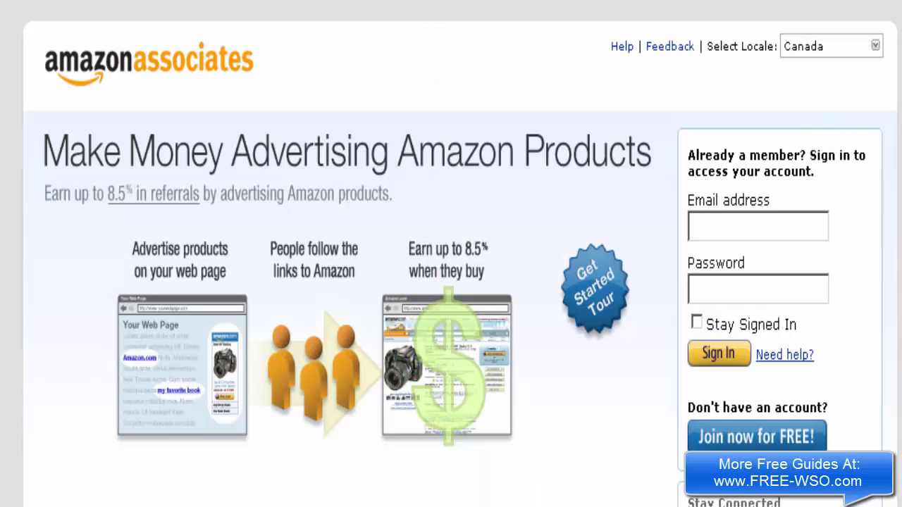
- Start a free application to join the Amazon Associates program
scroll(451, 282, down, 4)
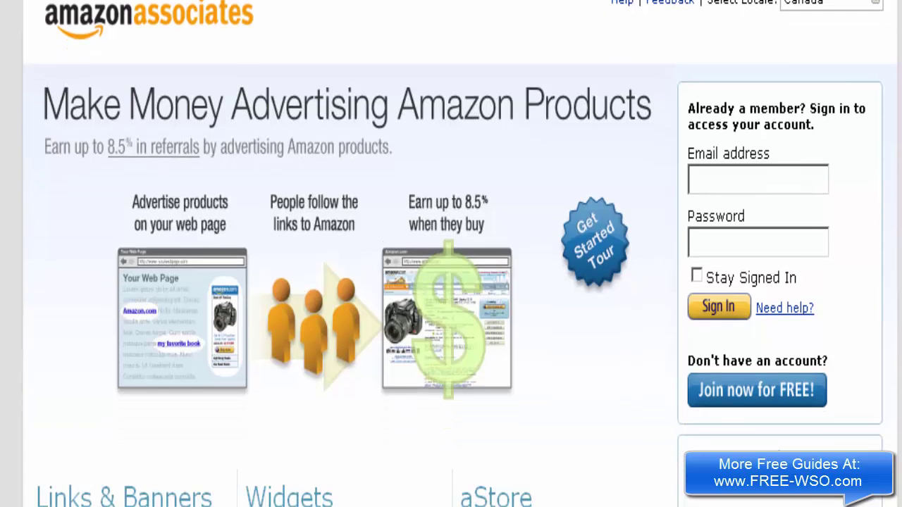
scroll(451, 282, down, 3)
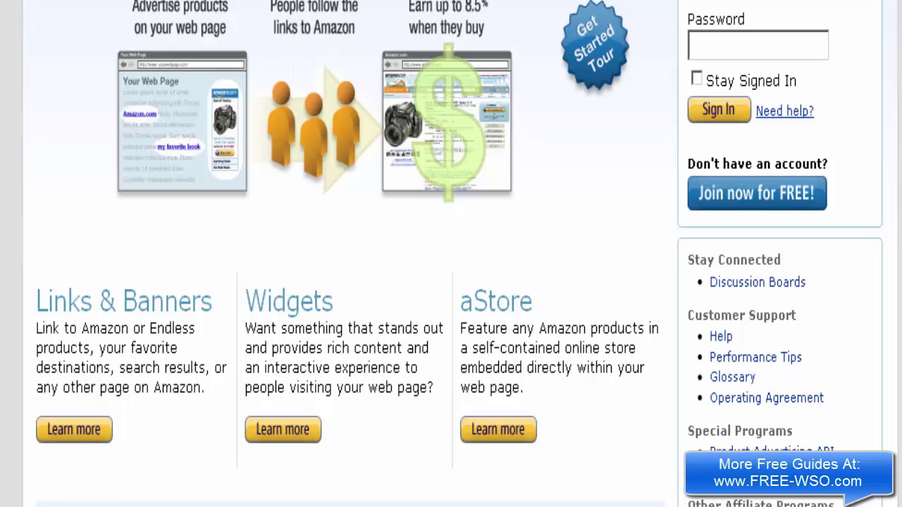
scroll(460, 254, down, 1)
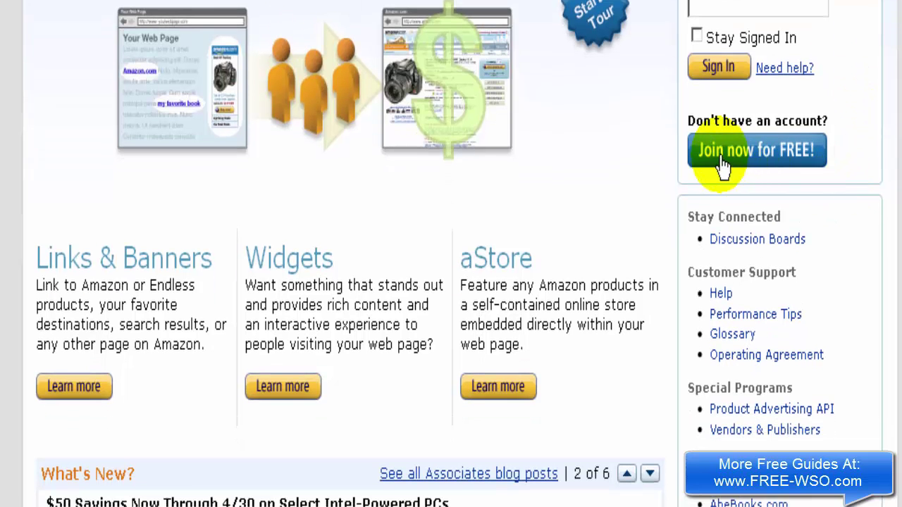
click(724, 167)
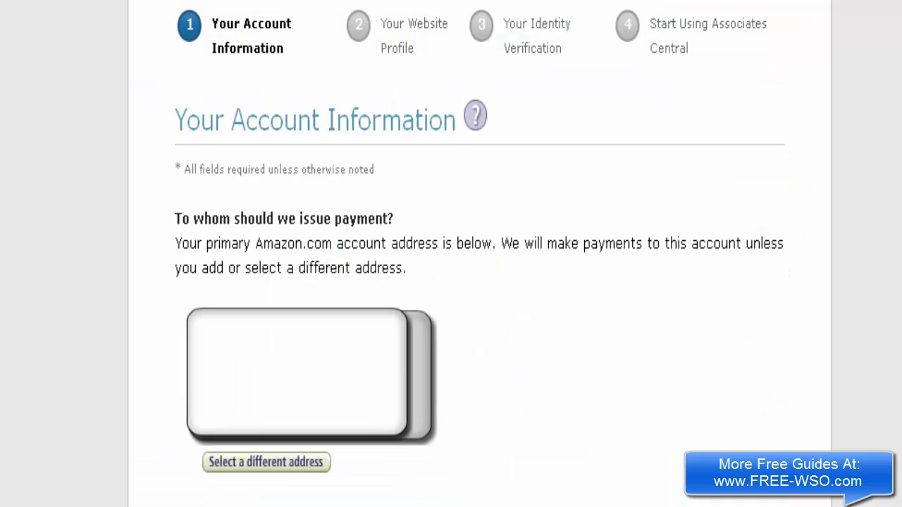
- Keep the listed payee as the account's main contact and continue to the website profile
scroll(479, 253, down, 2)
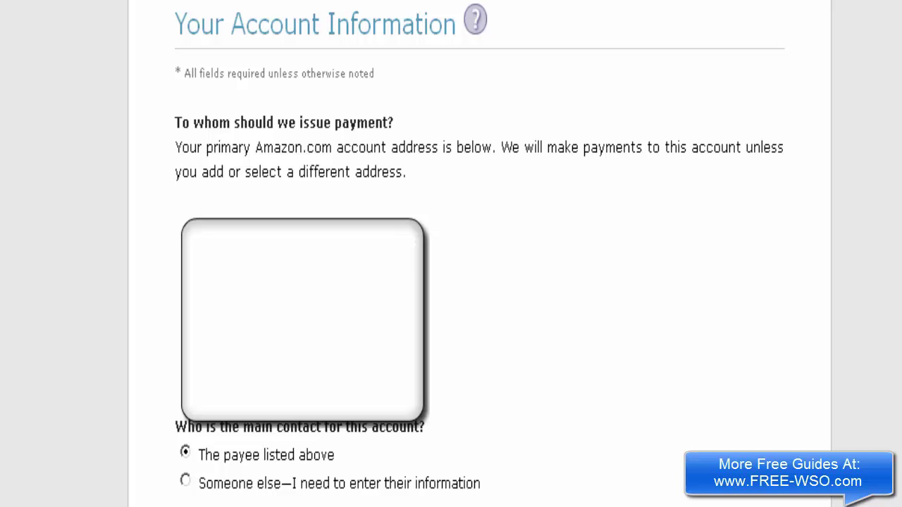
scroll(451, 282, down, 3)
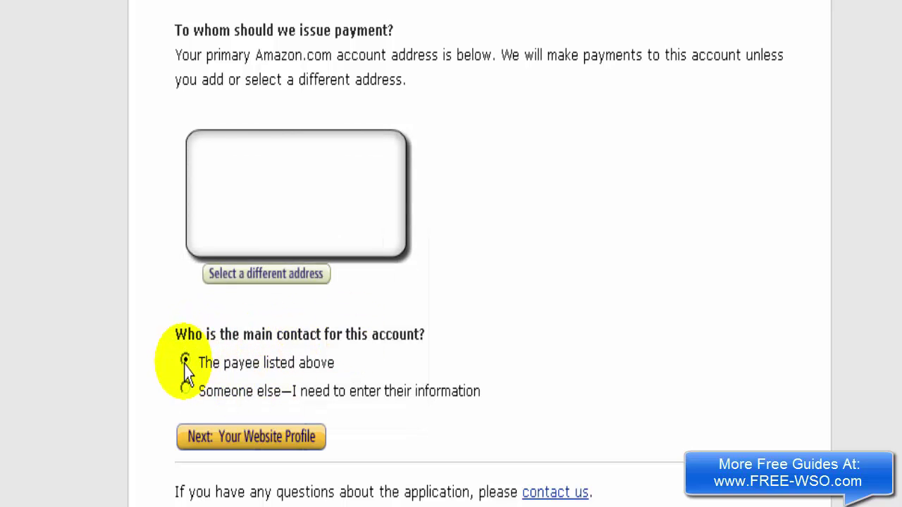
click(195, 447)
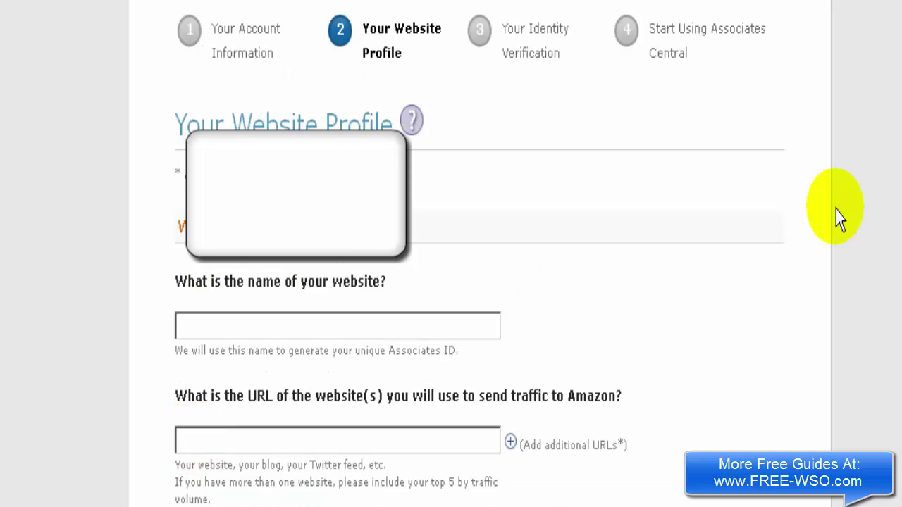
- Look through the website profile questions on subject, content, traffic and monetization
scroll(479, 254, down, 4)
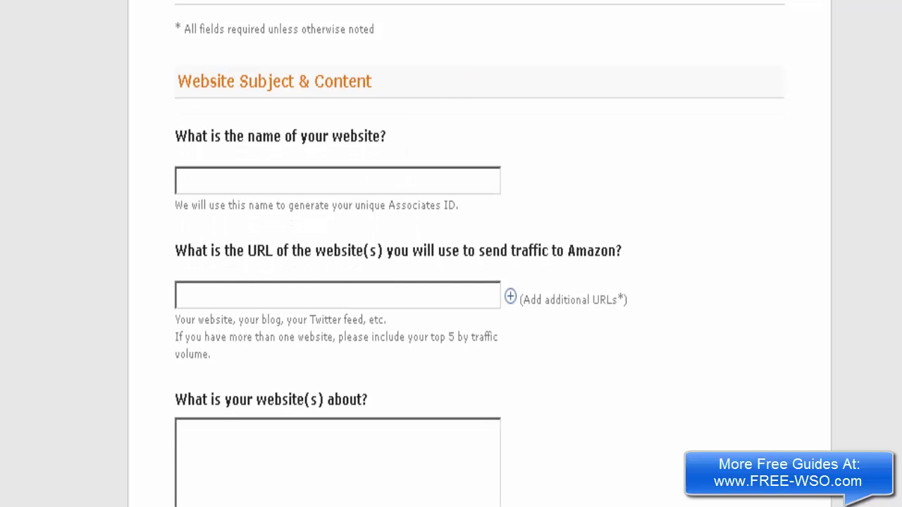
scroll(451, 254, down, 3)
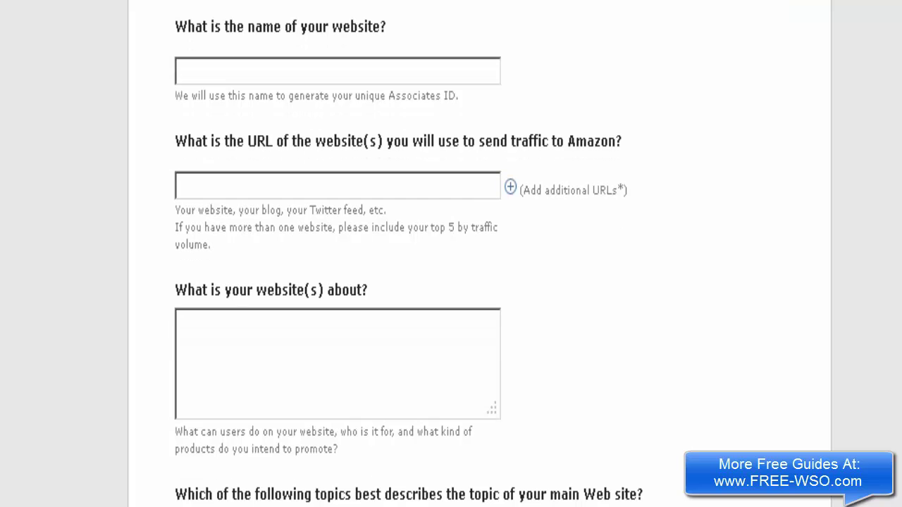
scroll(451, 254, down, 7)
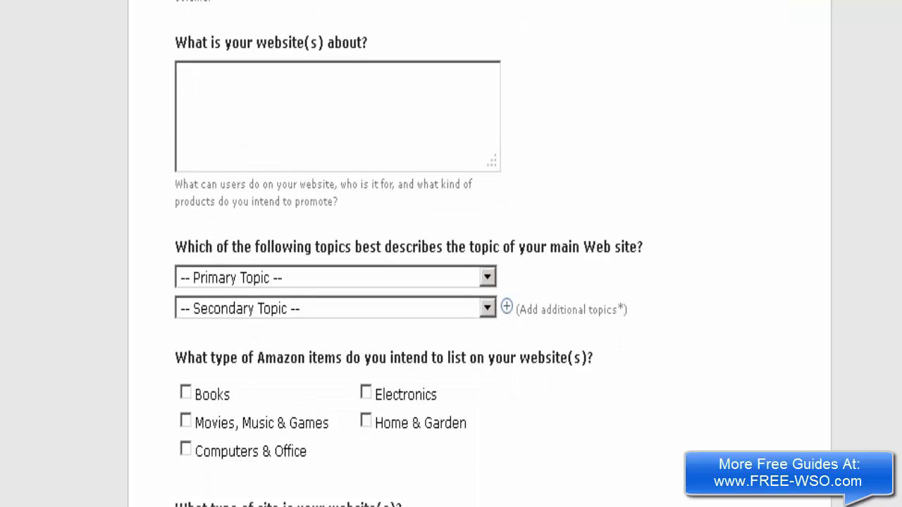
scroll(451, 253, down, 6)
scroll(451, 254, down, 17)
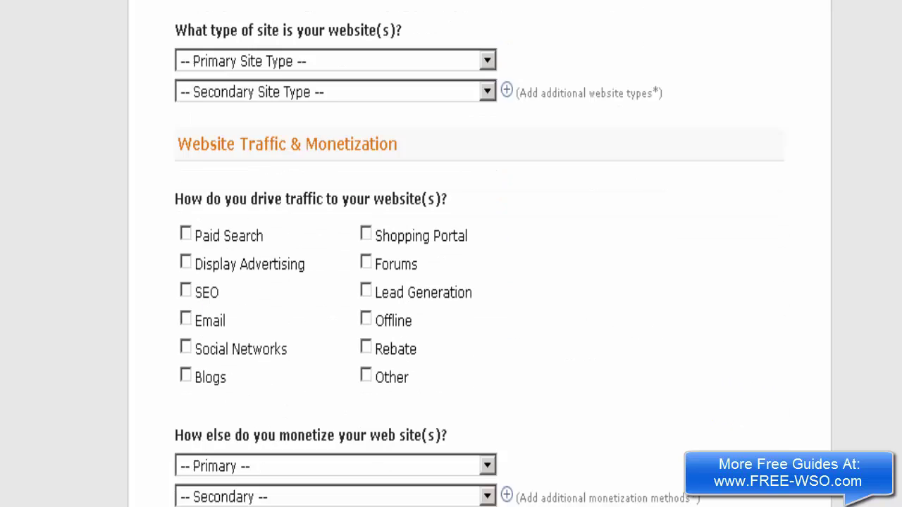
scroll(451, 254, down, 5)
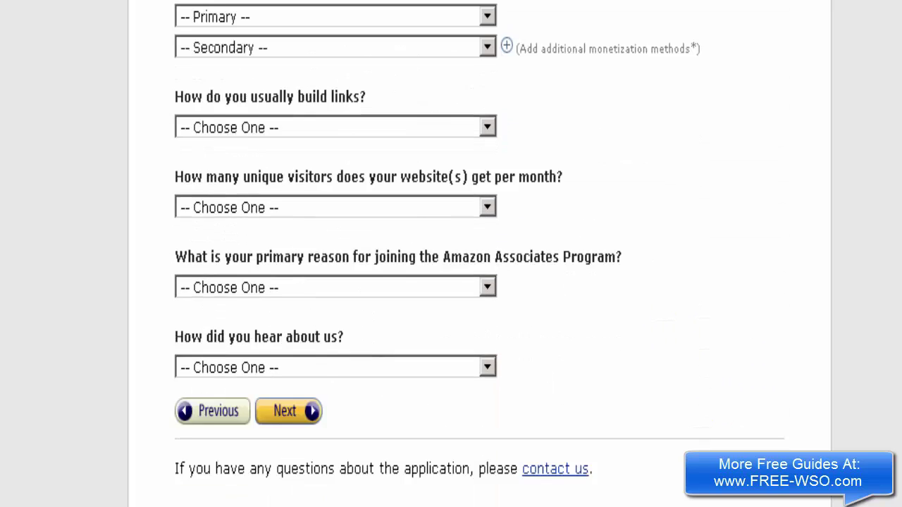
scroll(451, 254, up, 20)
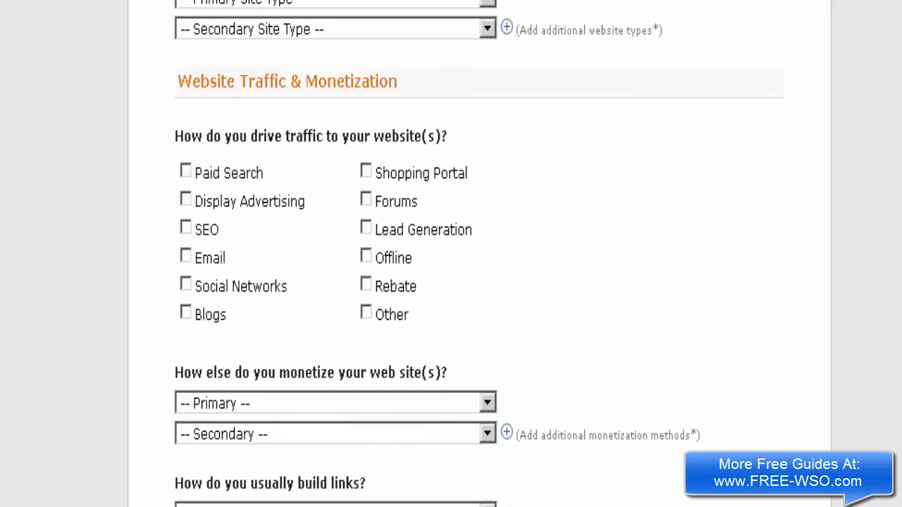
scroll(451, 254, up, 14)
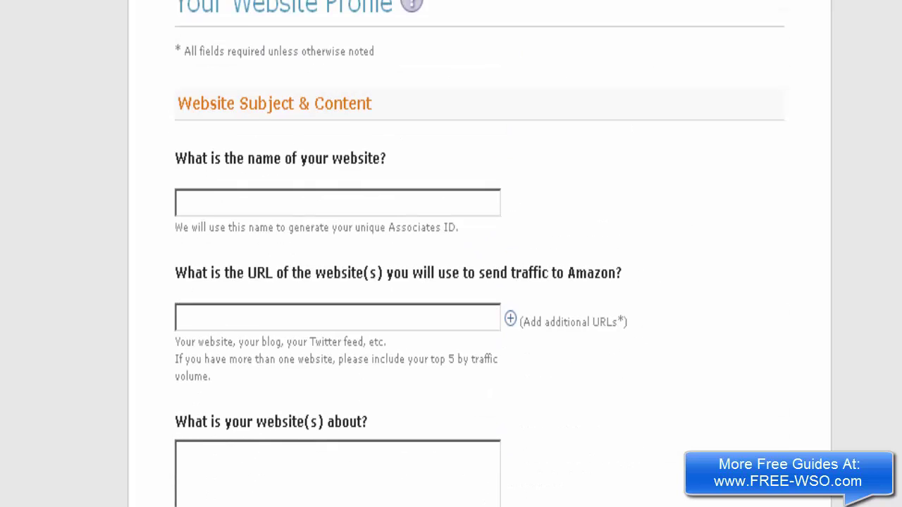
- Complete and submit the website profile, including manual text-editor links, 501 to 5,000 monthly visitors, site monetization as the reason, and Word of Mouth
scroll(451, 254, down, 2)
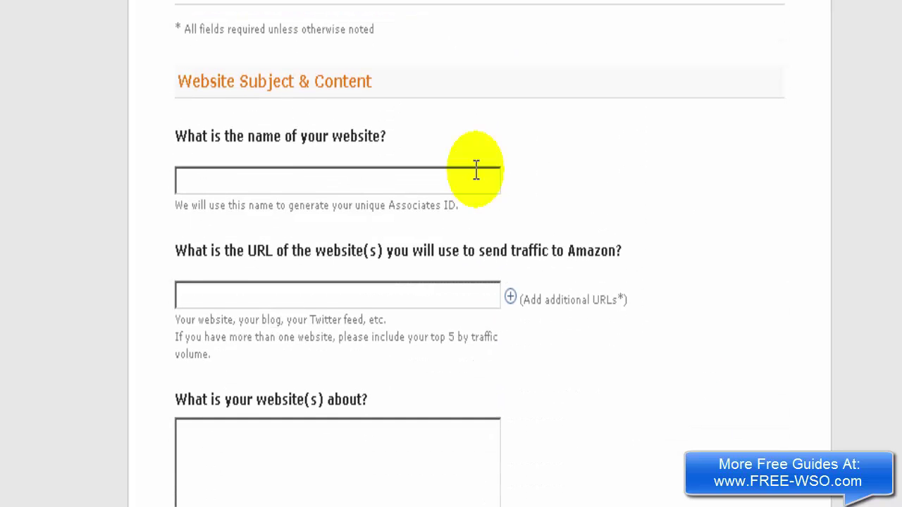
click(212, 178)
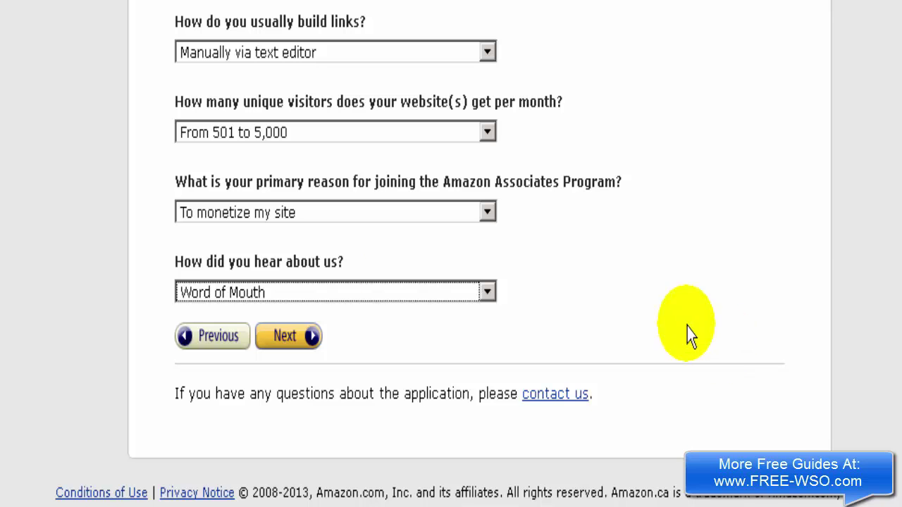
click(288, 352)
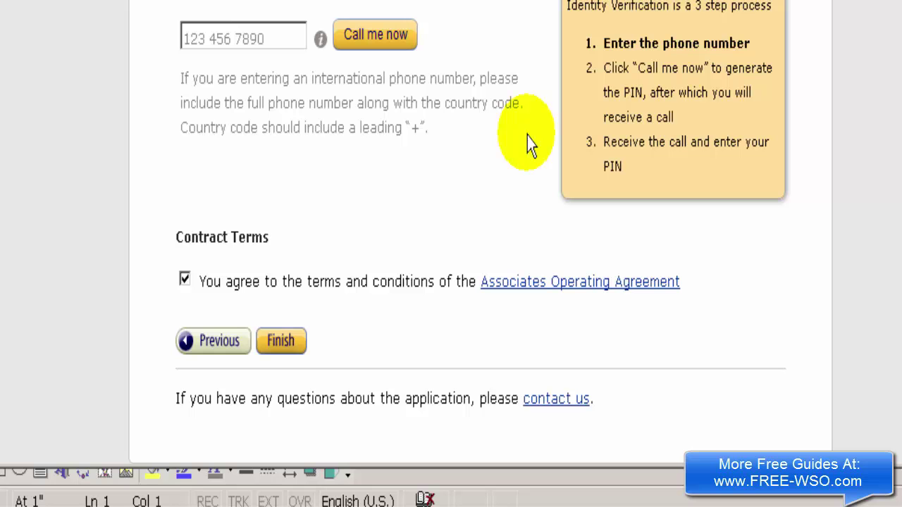
- Complete the identity verification by telephone and submit the application with the Associates Operating Agreement accepted
click(209, 25)
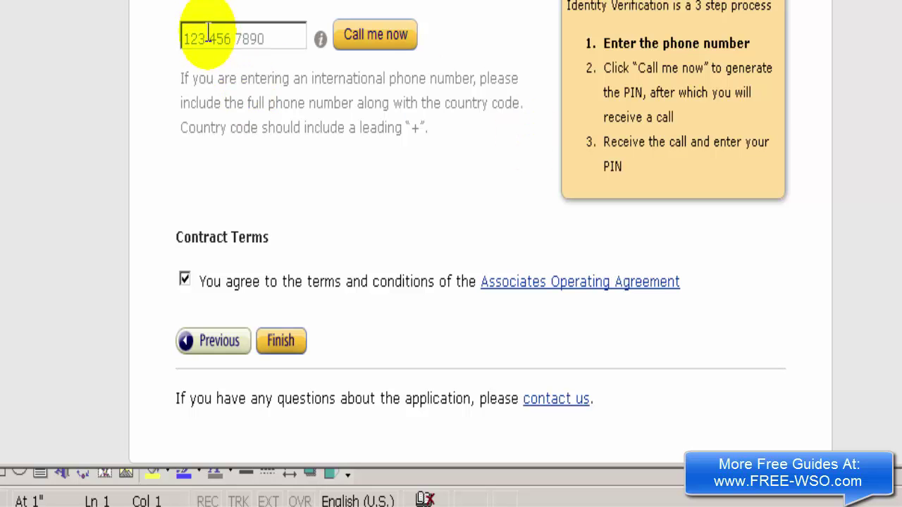
scroll(458, 233, up, 3)
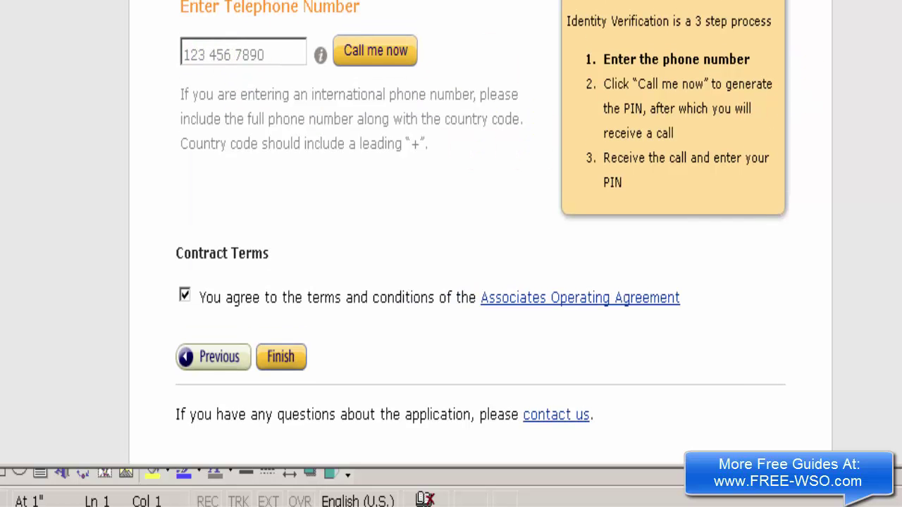
scroll(458, 232, up, 6)
scroll(458, 232, down, 3)
scroll(482, 233, down, 1)
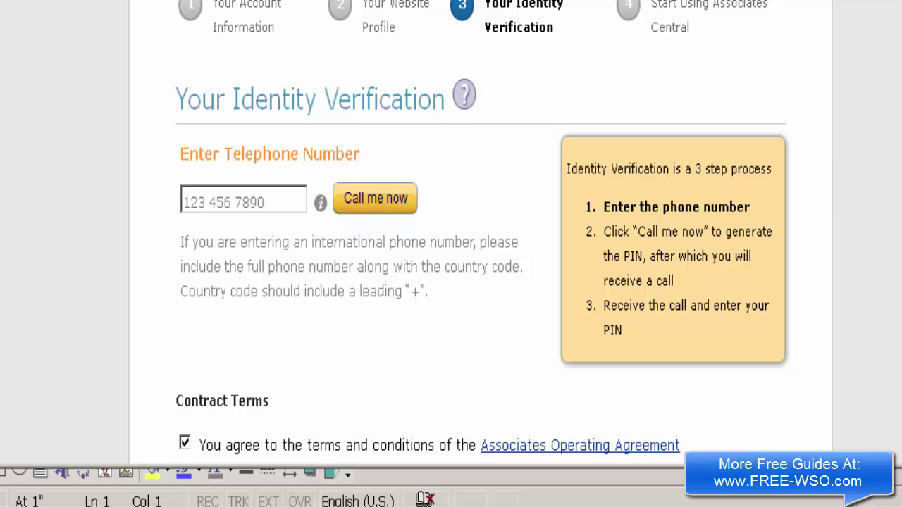
scroll(482, 224, down, 2)
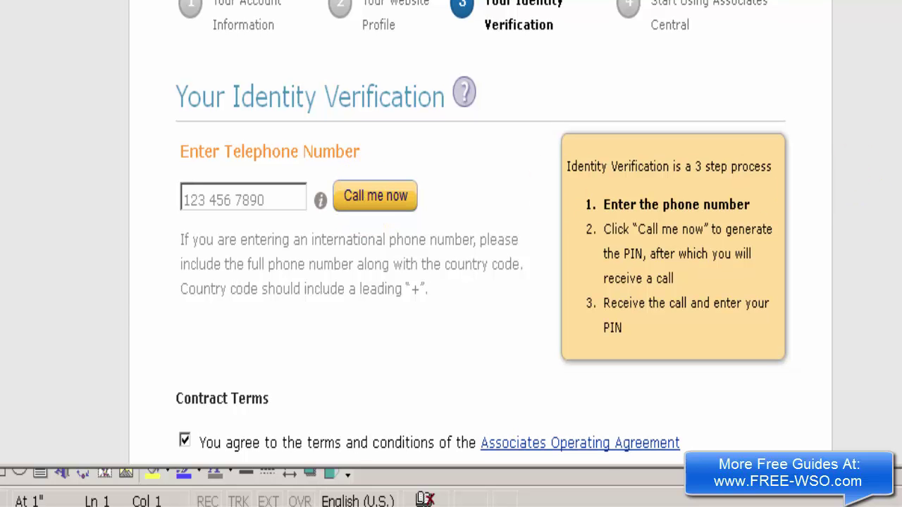
scroll(451, 254, down, 1)
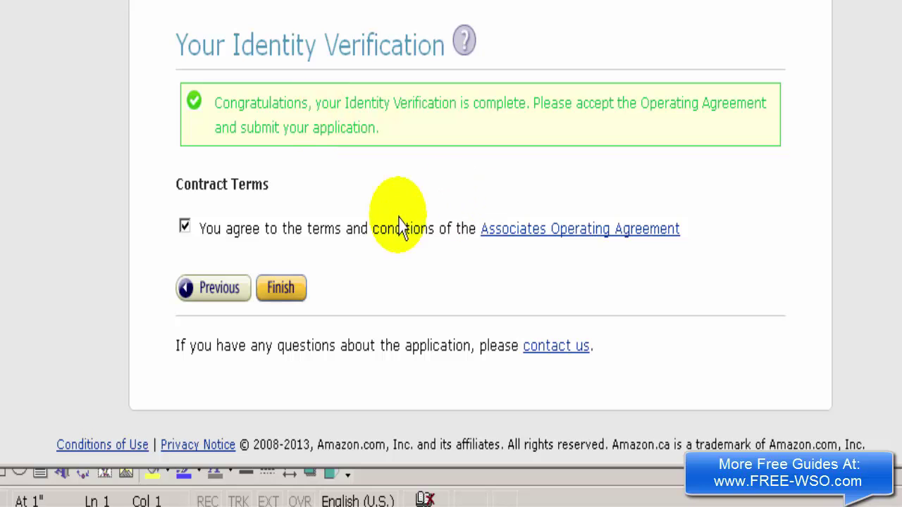
click(276, 288)
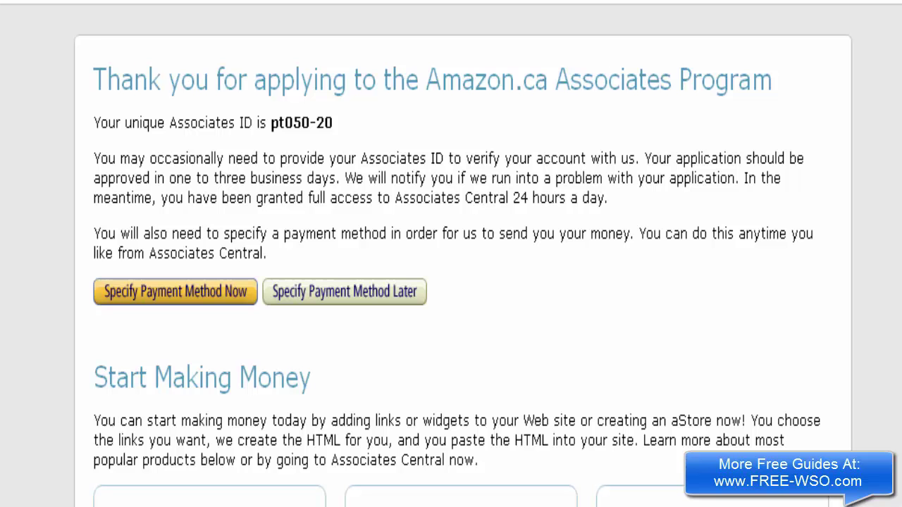
- Review the application confirmation page and choose to specify the payment method now
scroll(451, 282, down, 5)
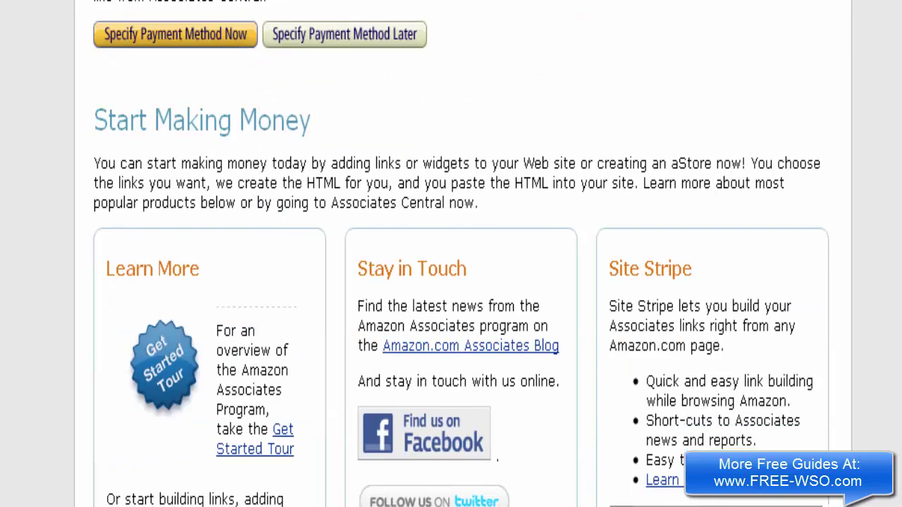
scroll(451, 281, down, 3)
scroll(451, 282, up, 8)
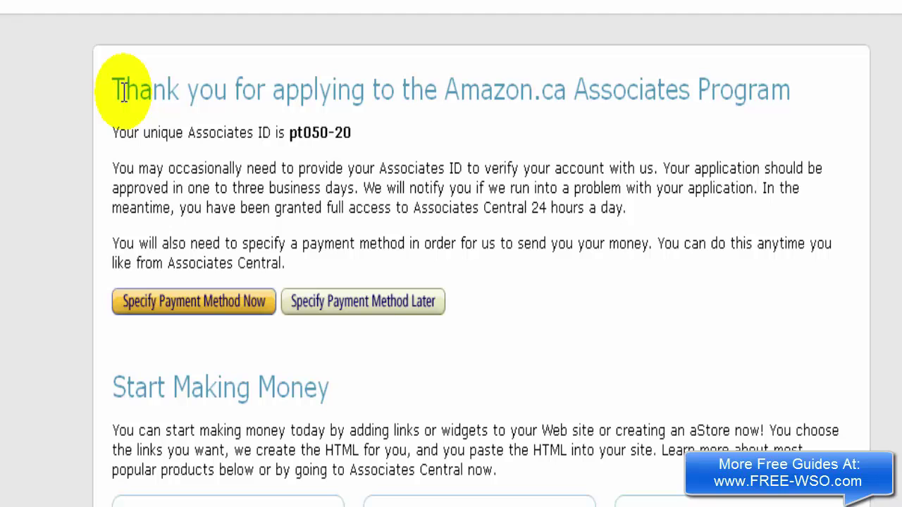
click(161, 305)
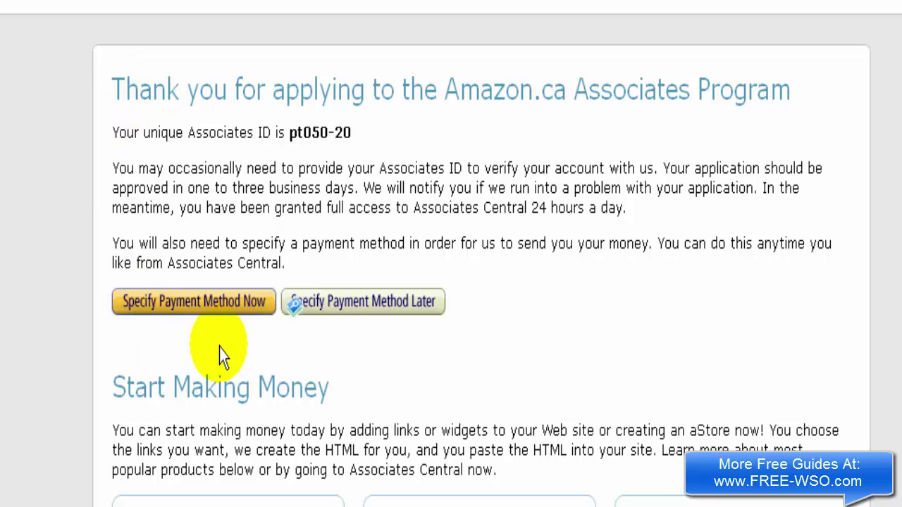
click(152, 306)
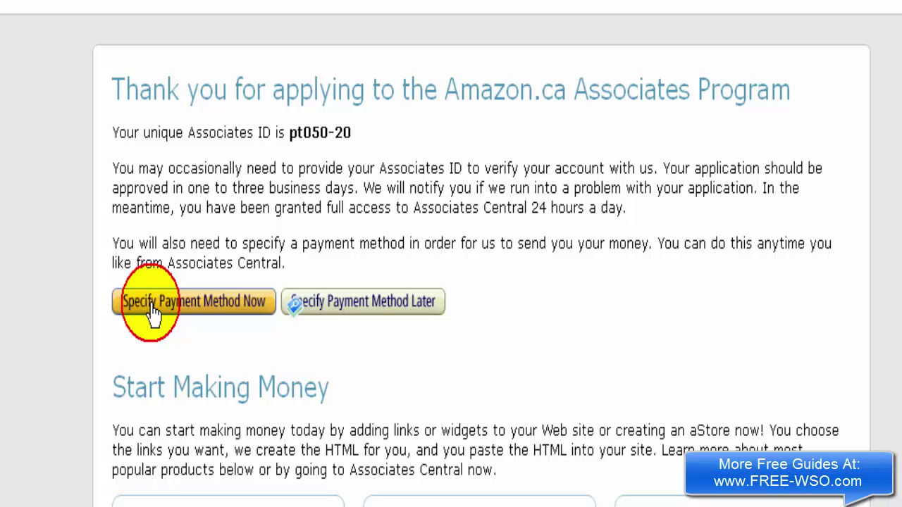
- Leave the payee tax information blank, select payment by cheque, and continue to Associates Central
scroll(150, 303, down, 4)
scroll(150, 303, up, 4)
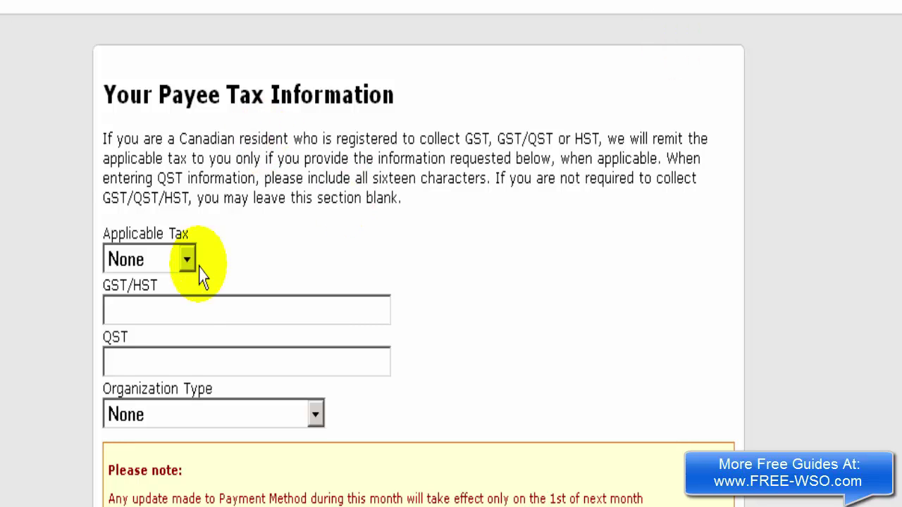
click(171, 312)
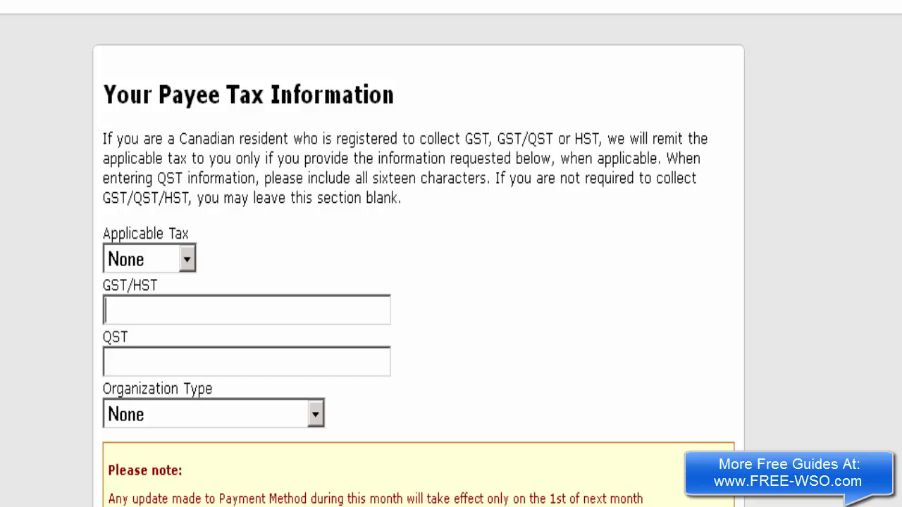
scroll(451, 253, down, 1)
scroll(451, 254, down, 4)
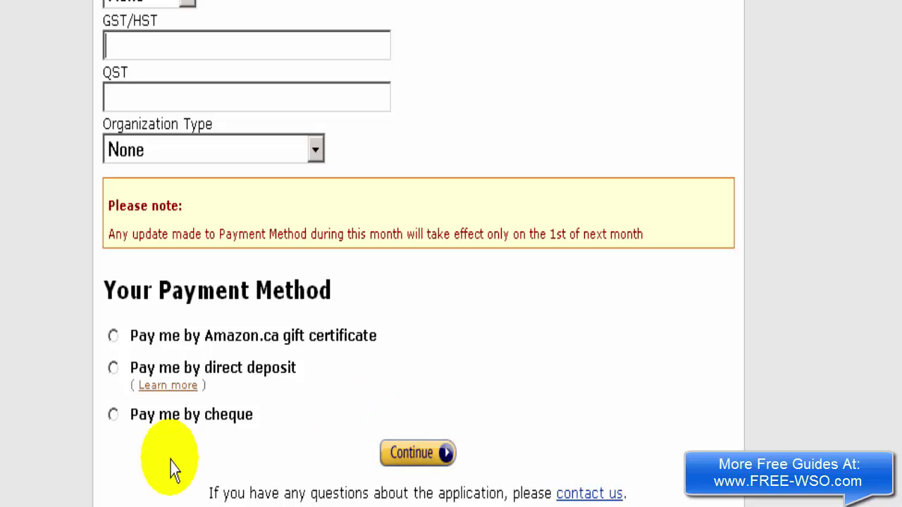
click(113, 415)
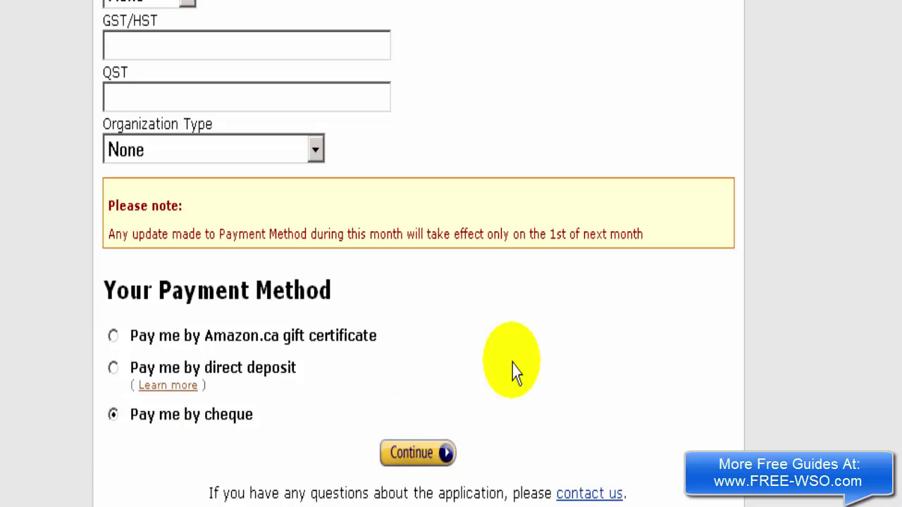
click(409, 457)
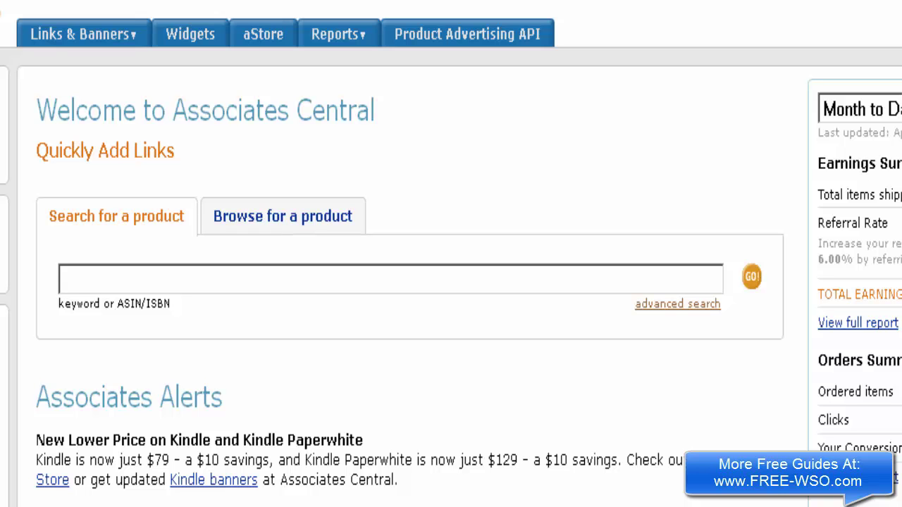
- Open the Link to Any Page at Amazon.ca tool and look over its link-building forms
click(128, 39)
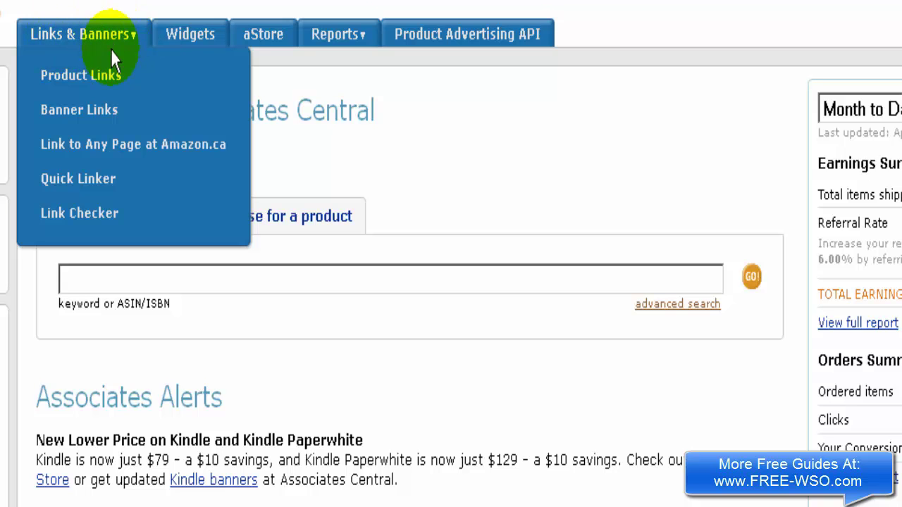
click(96, 81)
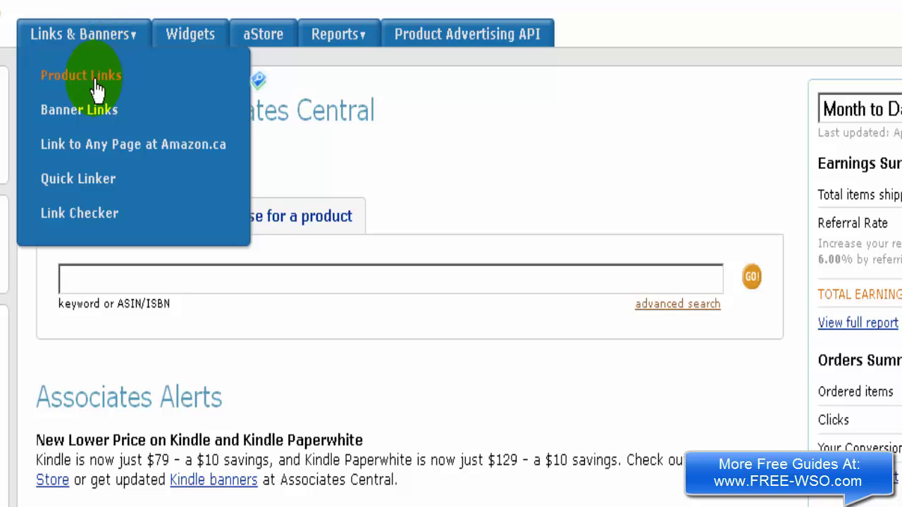
click(90, 116)
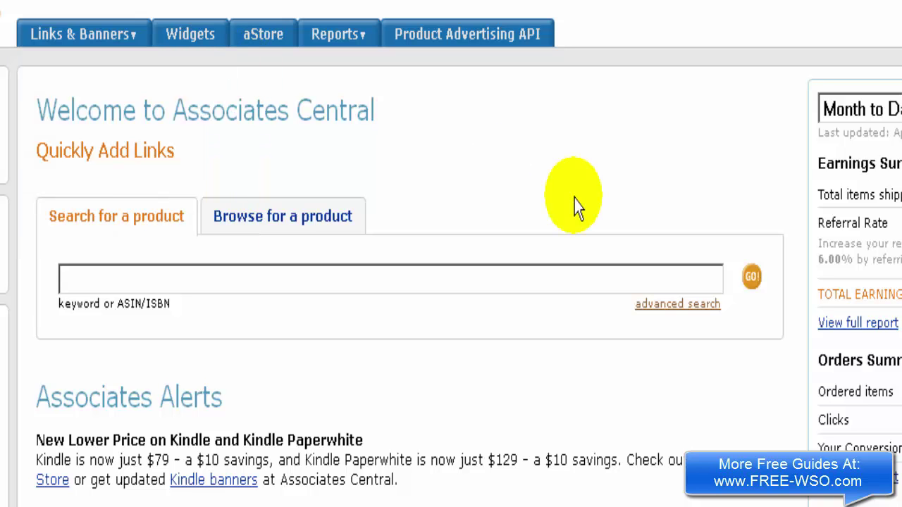
mouse_move(121, 43)
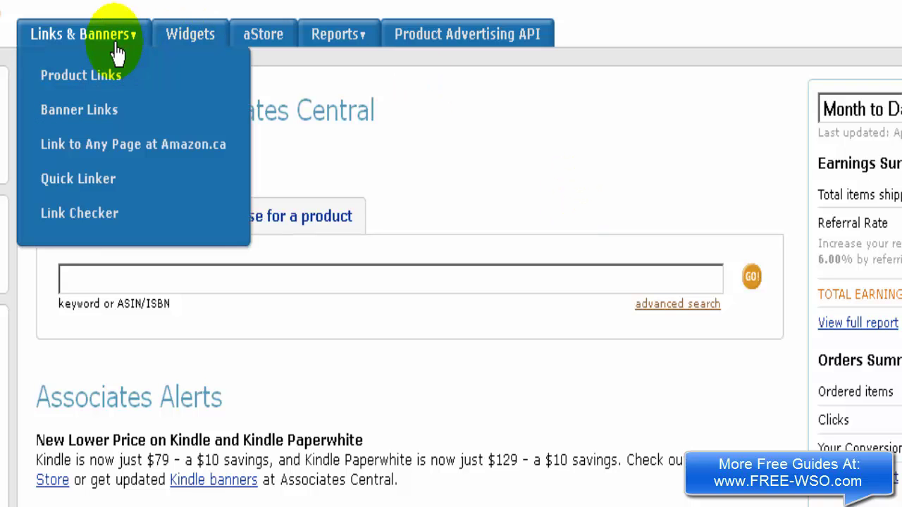
click(104, 148)
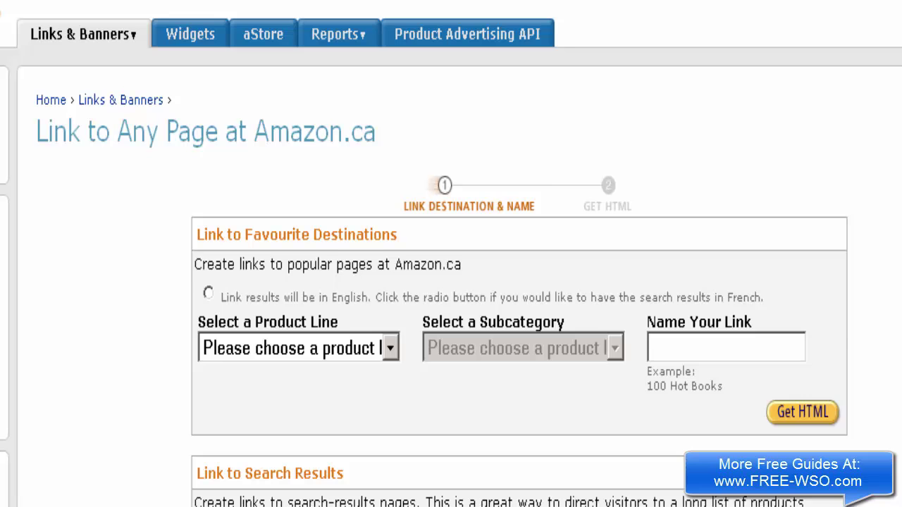
scroll(451, 281, down, 3)
scroll(451, 282, down, 1)
scroll(451, 281, up, 1)
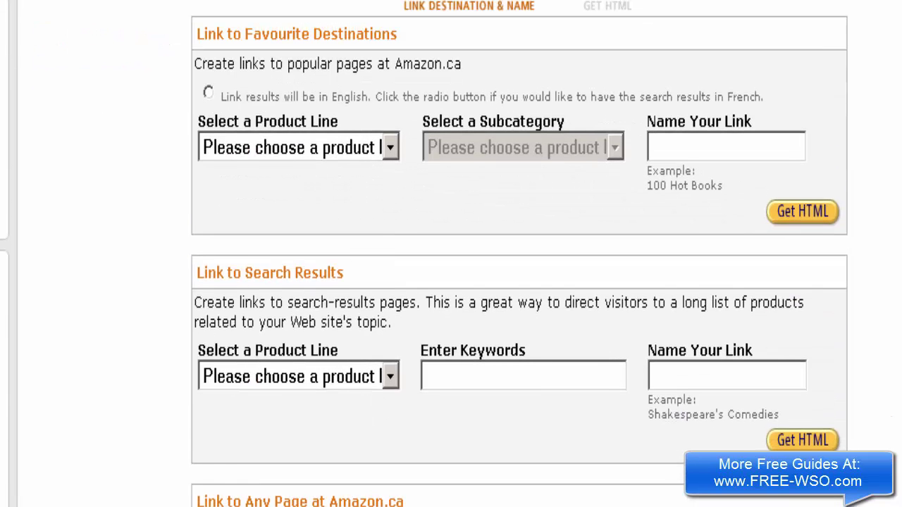
- Choose Electronics with the General Bestsellers subcategory for a favourite-destinations link, and review the remaining link forms
click(390, 147)
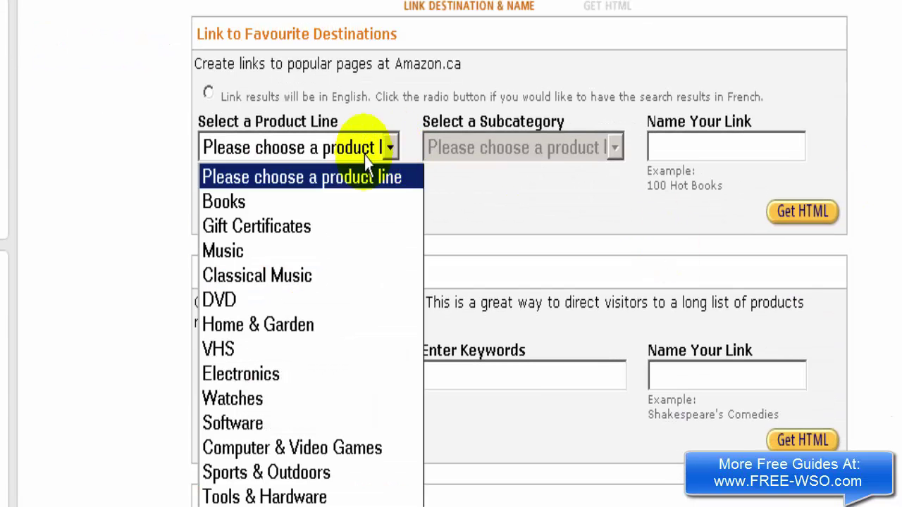
click(215, 374)
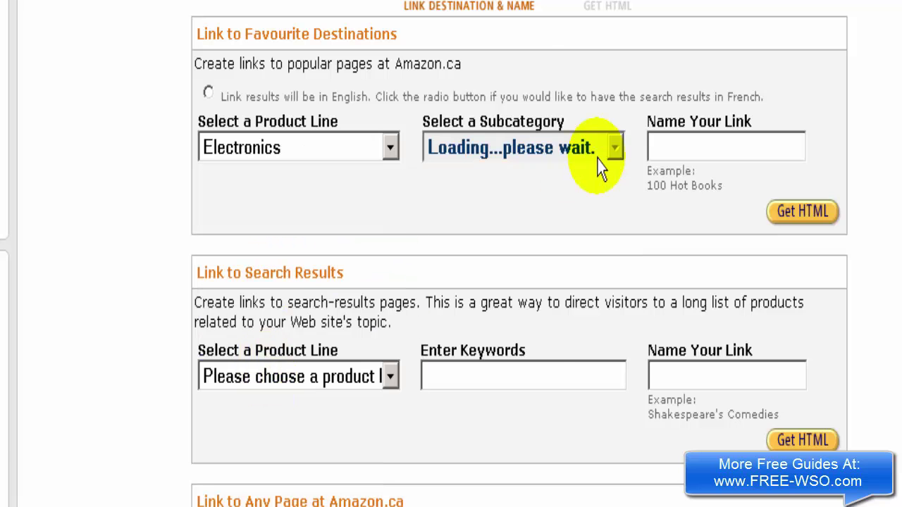
scroll(619, 151, up, 3)
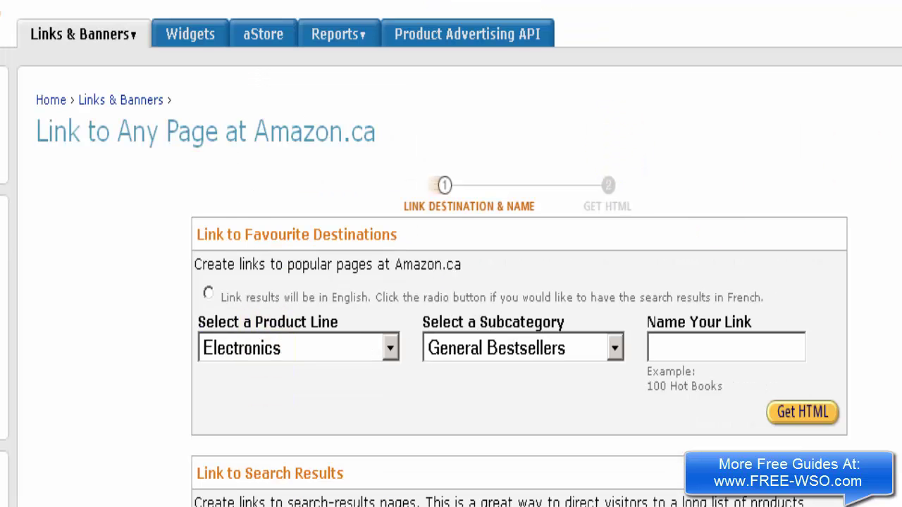
scroll(451, 253, down, 3)
click(612, 161)
click(612, 162)
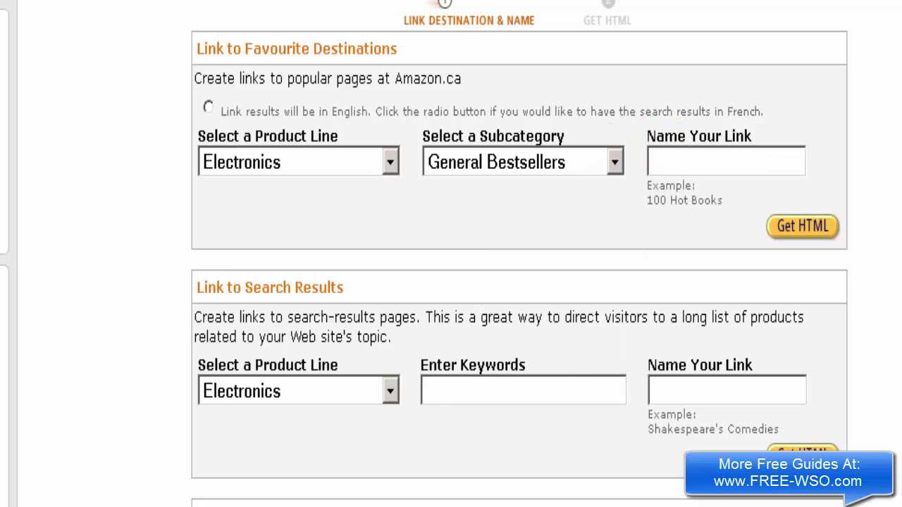
scroll(451, 254, down, 1)
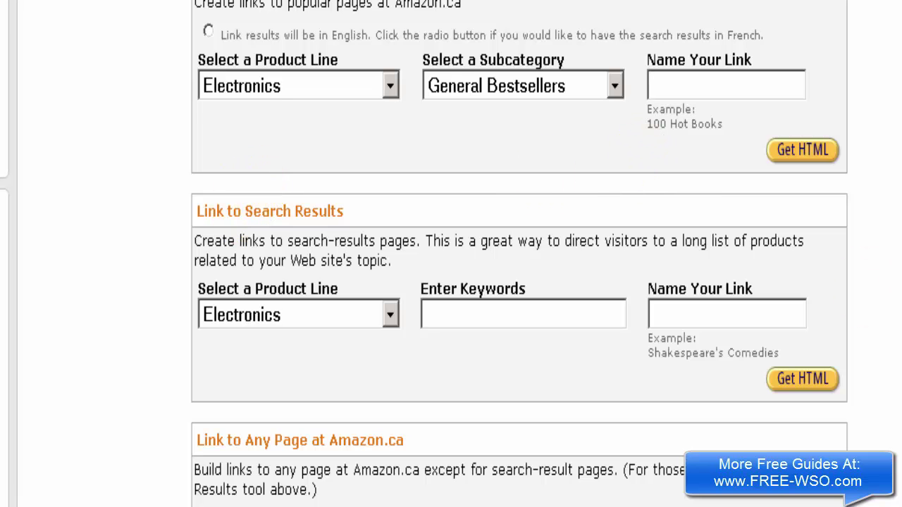
scroll(451, 254, down, 3)
scroll(241, 129, down, 1)
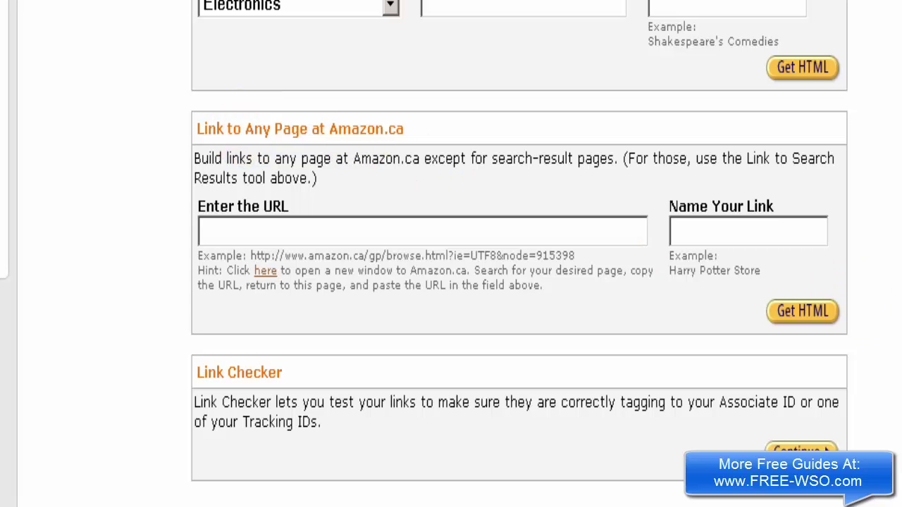
scroll(451, 254, up, 6)
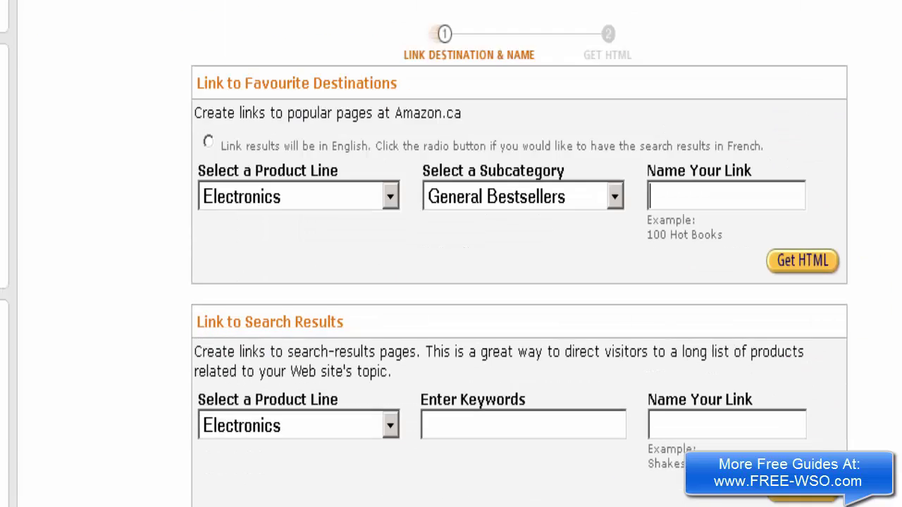
- Open Product Links and search the Electronics product line for "ipad"
mouse_move(88, 44)
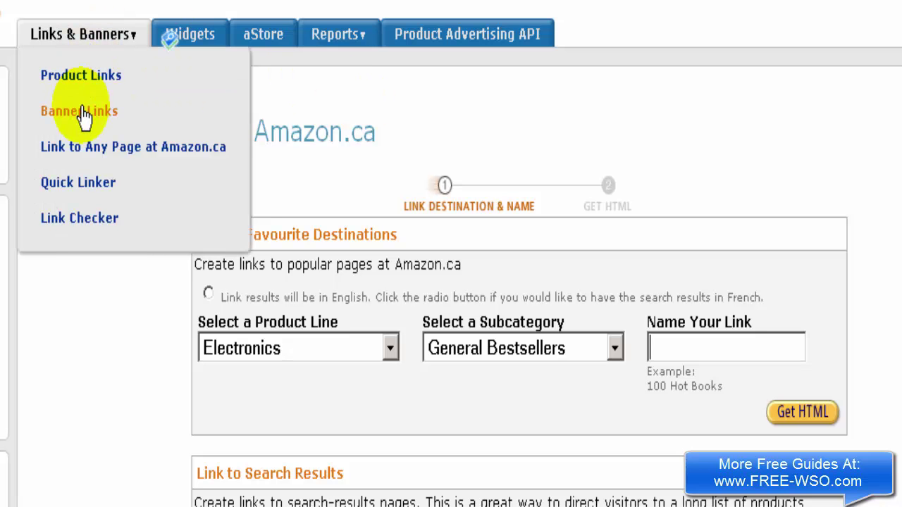
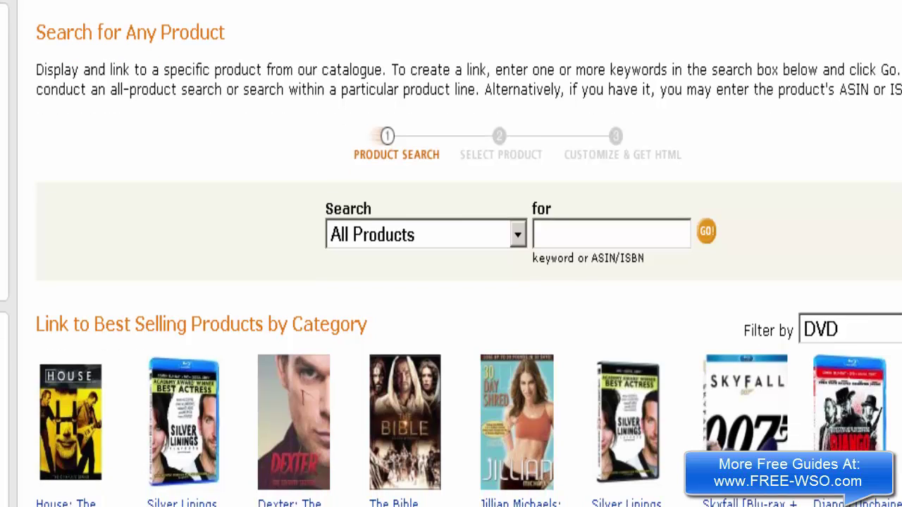
click(518, 251)
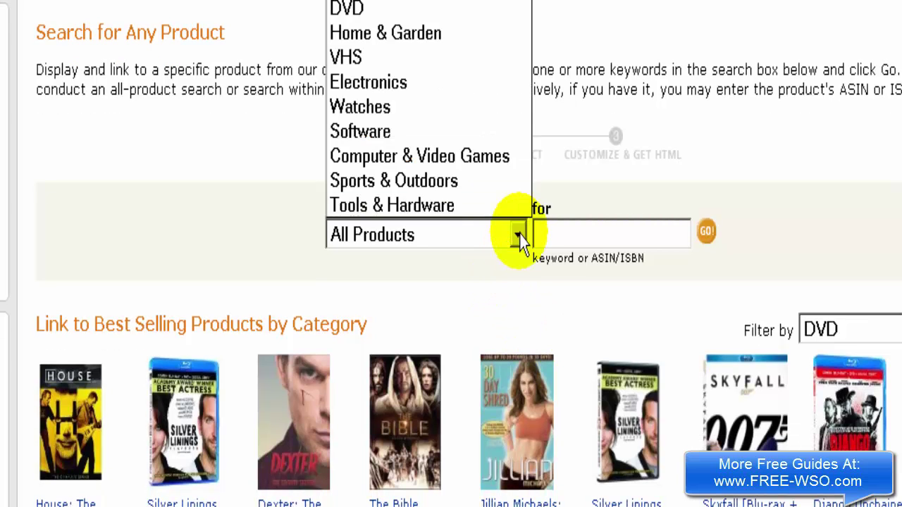
click(458, 83)
click(562, 238)
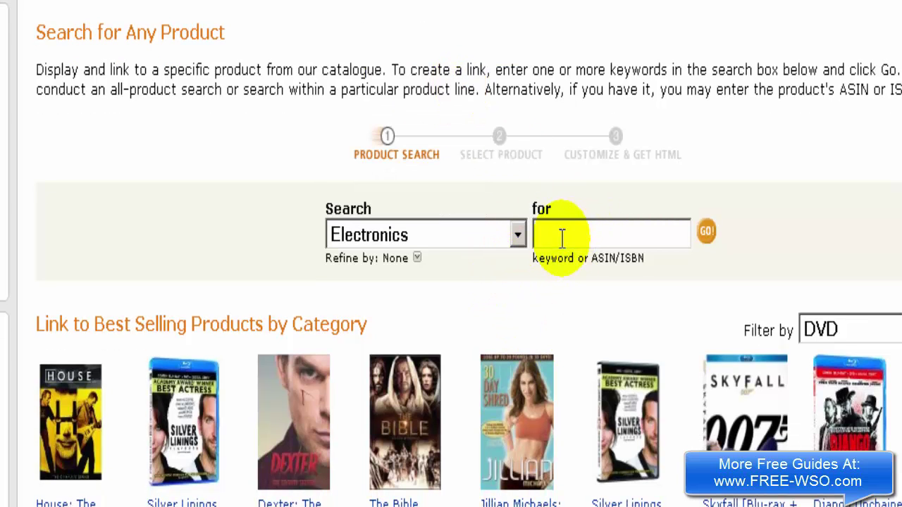
text(ipad)
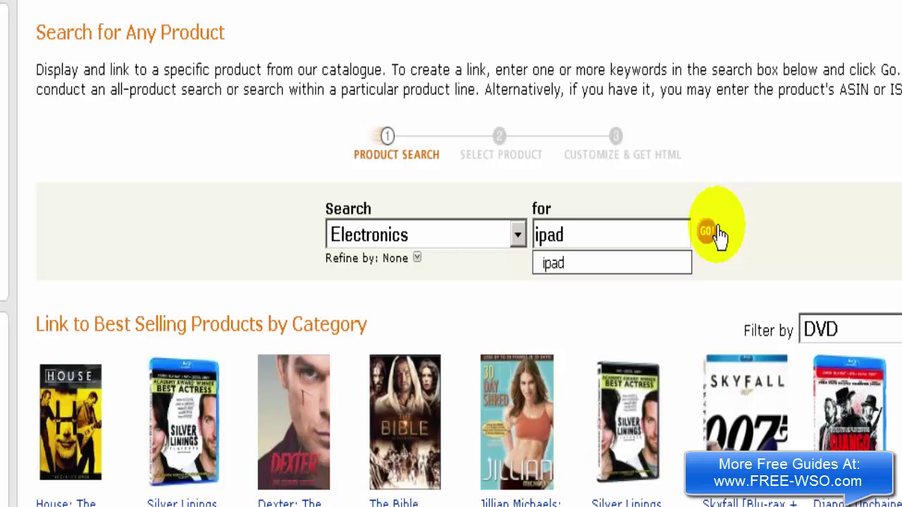
click(705, 234)
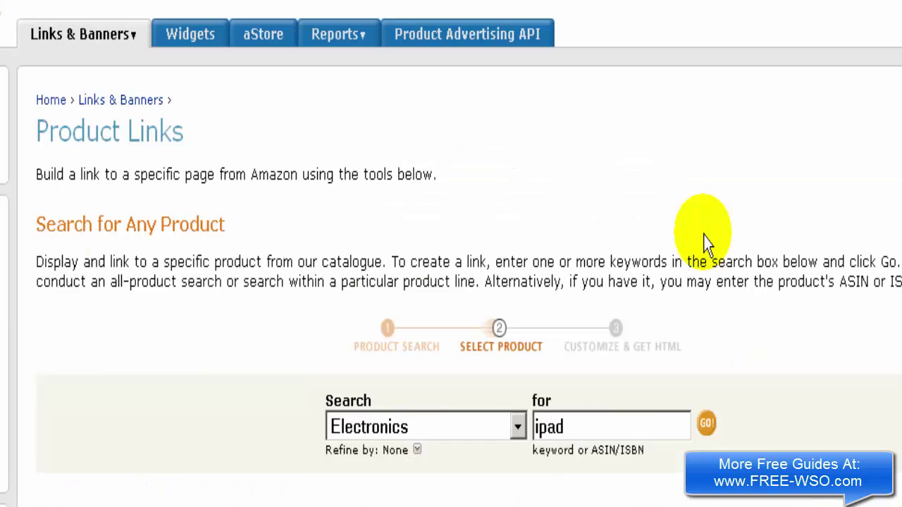
- Get the product link for the Apple iPad mini 16GB Wi-Fi - White and Silver
scroll(451, 282, down, 4)
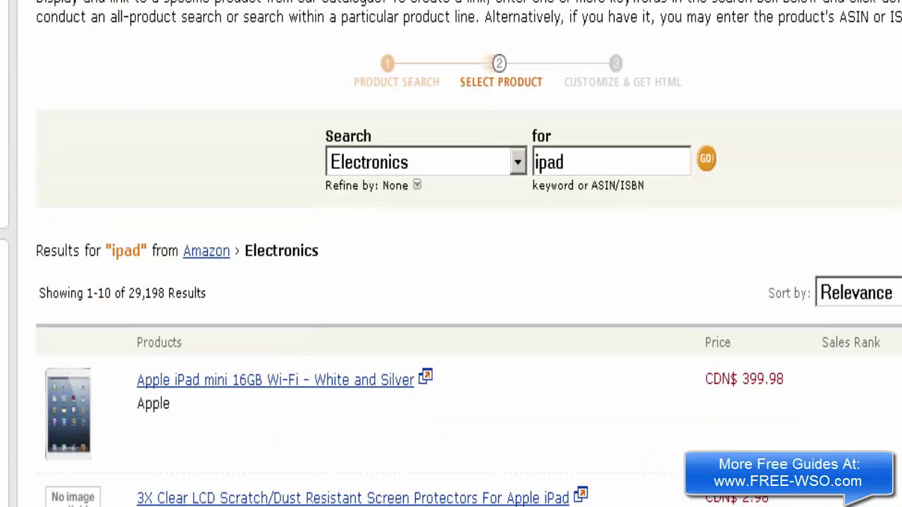
scroll(451, 282, down, 2)
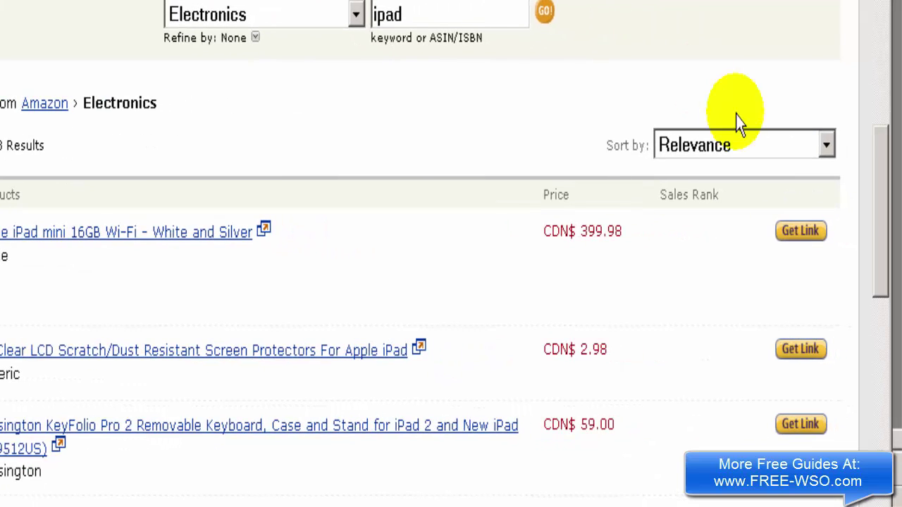
click(798, 233)
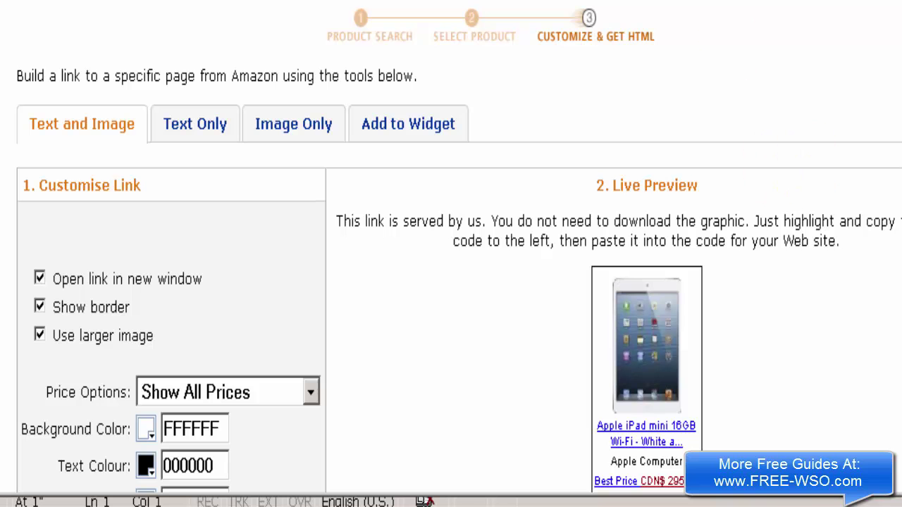
- Examine the Text and Image link's customisation options, live preview and HTML code for the iPad mini
scroll(458, 254, down, 3)
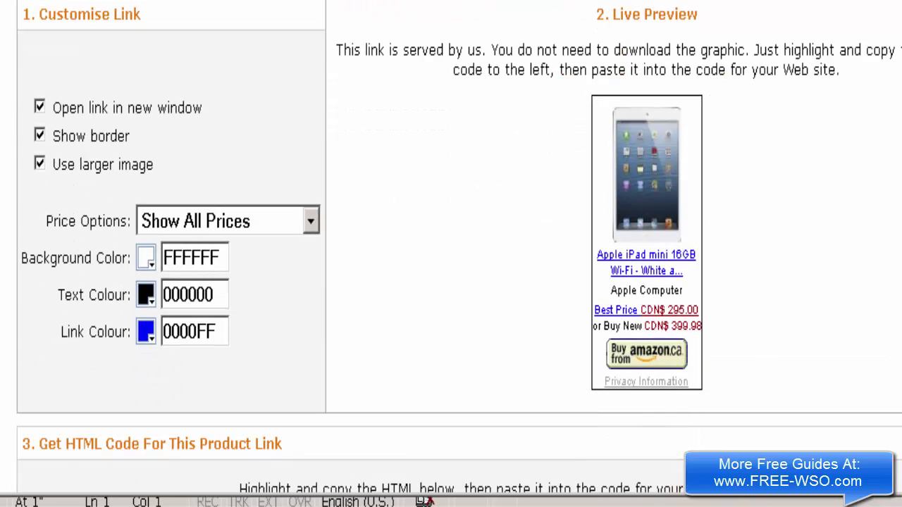
scroll(458, 254, down, 3)
scroll(458, 253, down, 3)
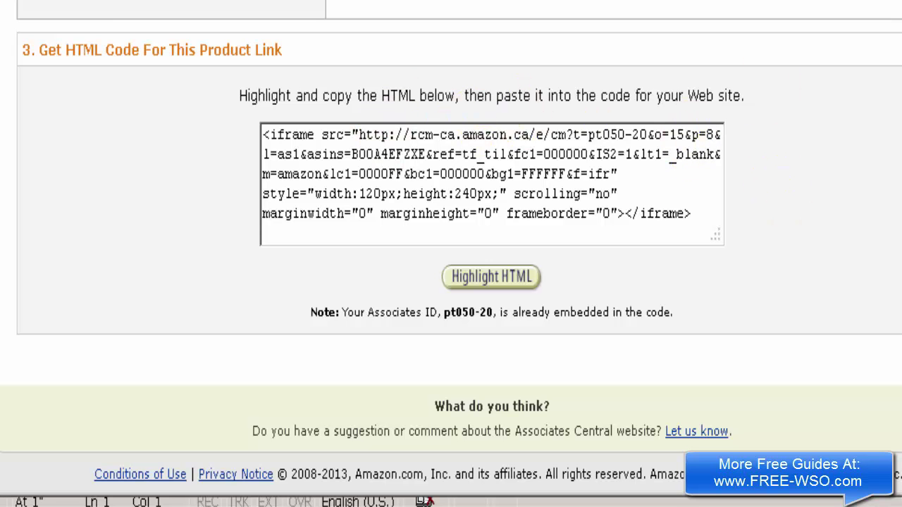
scroll(451, 253, up, 1)
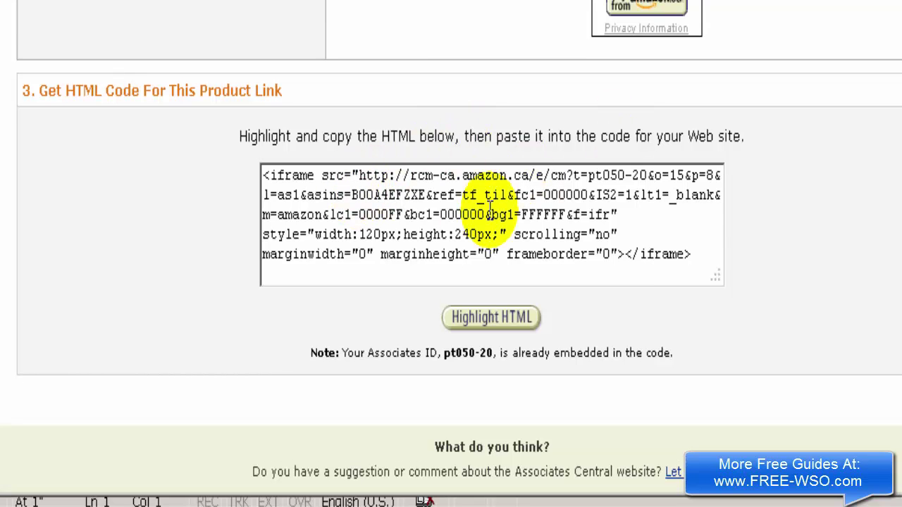
scroll(451, 253, up, 1)
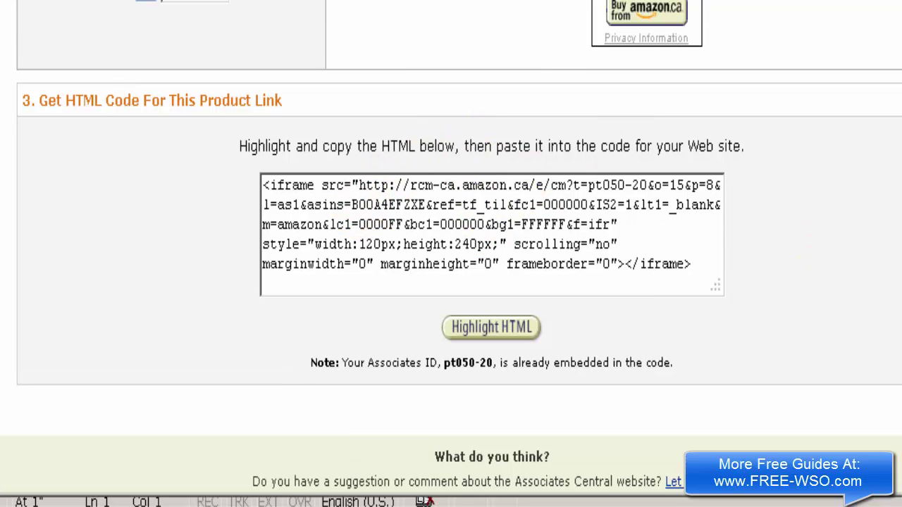
scroll(451, 254, down, 1)
scroll(451, 254, up, 10)
scroll(451, 254, up, 2)
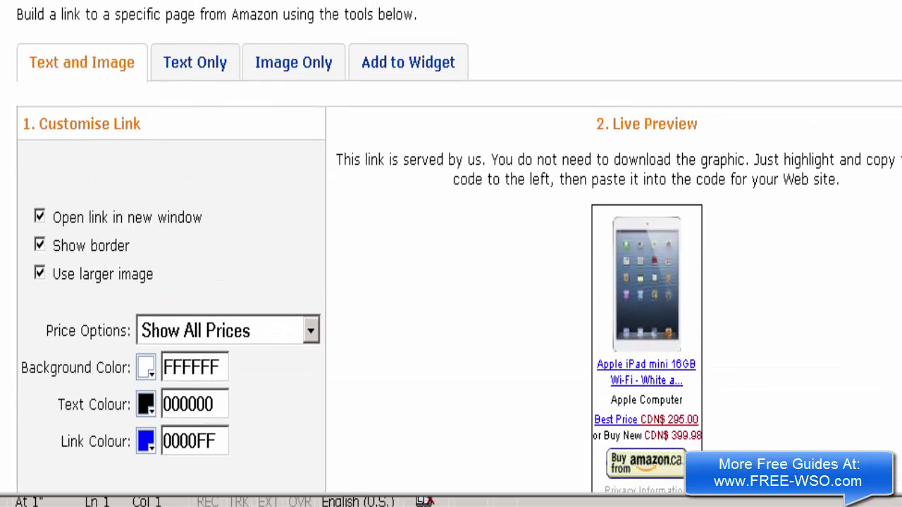
- Compare the Text Only and Image Only versions of the iPad mini link and their HTML code, finishing on Text Only
click(201, 79)
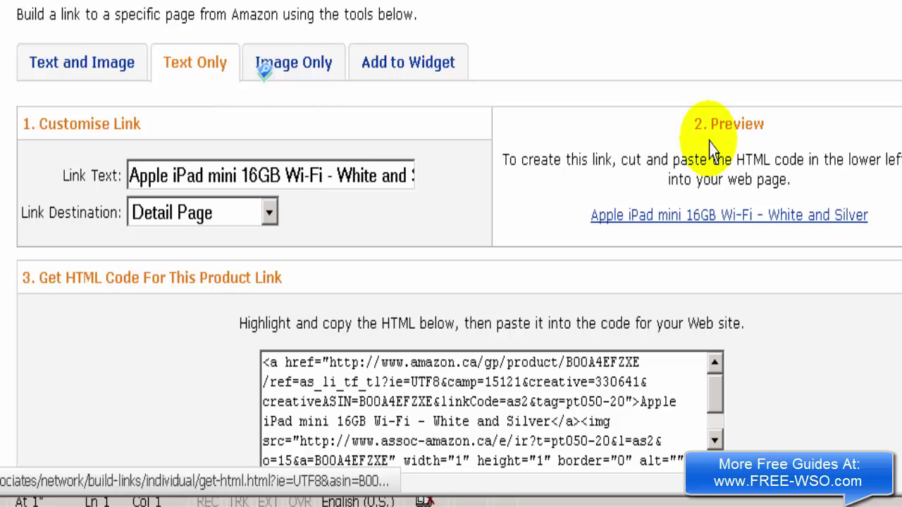
scroll(704, 177, down, 2)
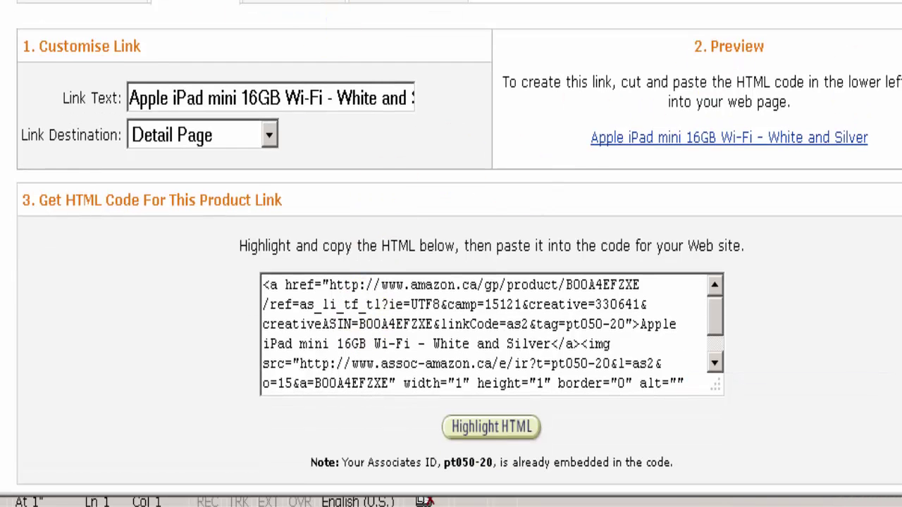
click(295, 2)
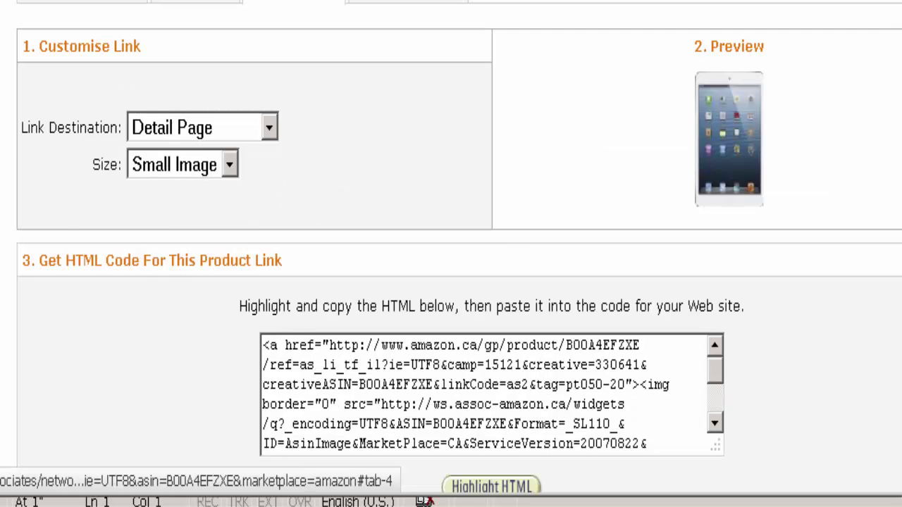
click(492, 3)
click(491, 2)
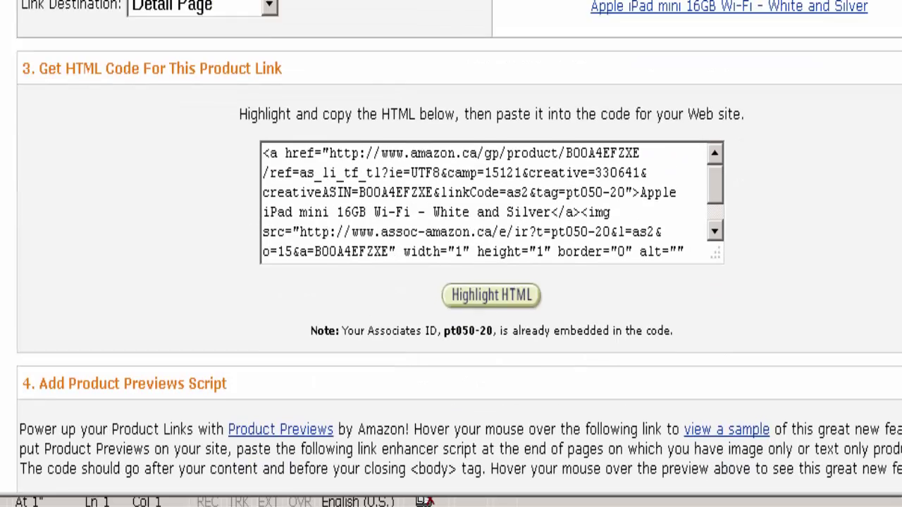
scroll(492, 2, up, 3)
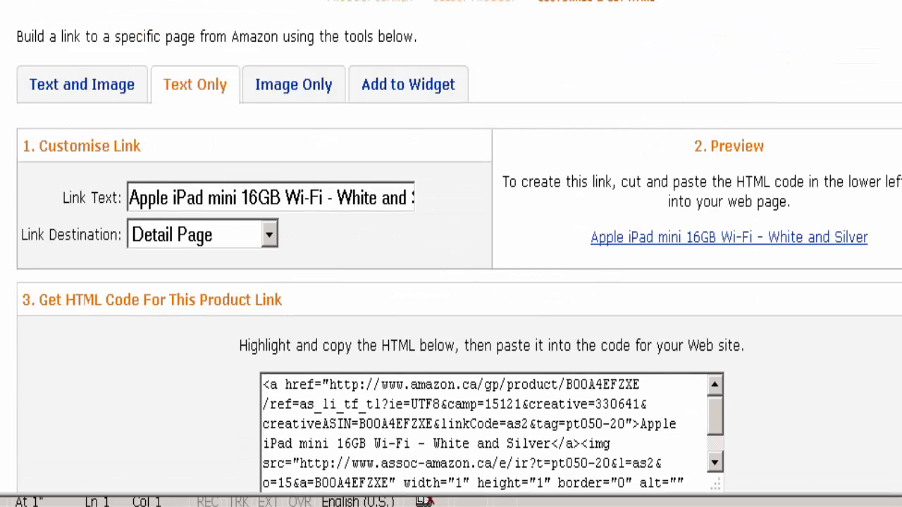